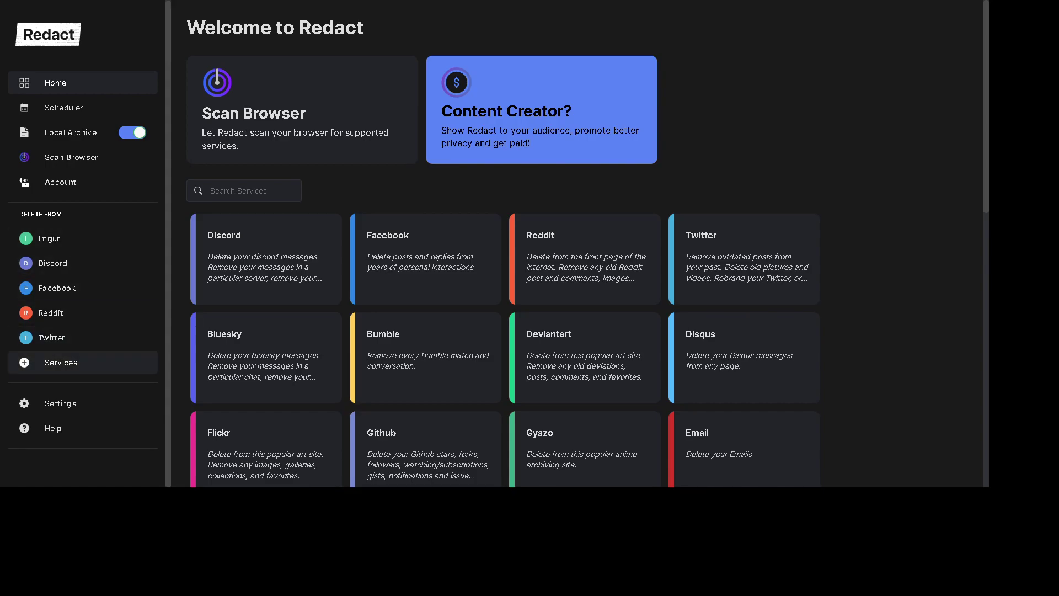
# Step: Open the Discord deletion form from Redact's Services list
pyautogui.click(65, 369)
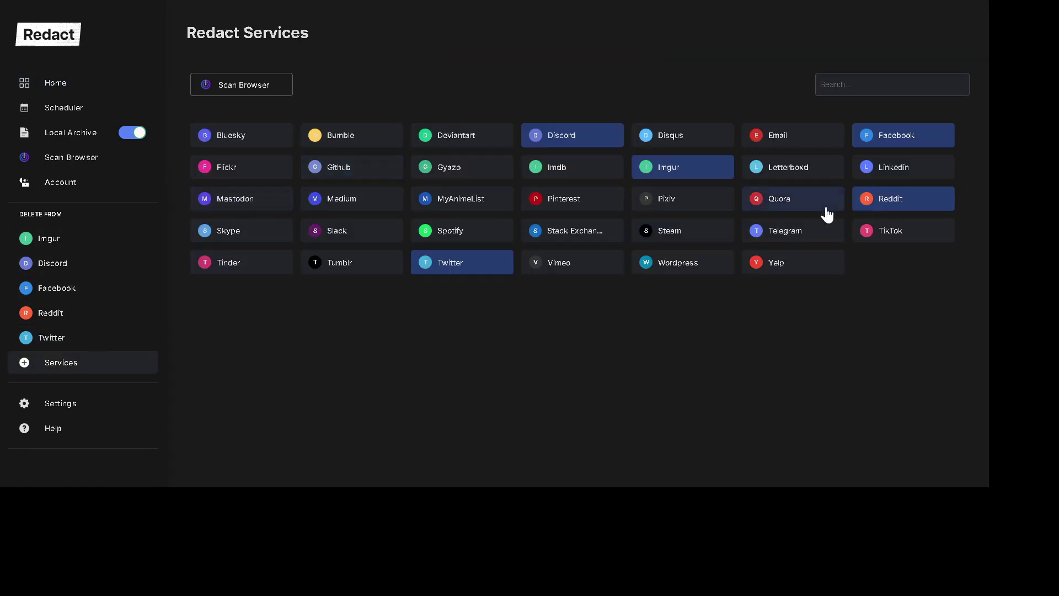
pyautogui.click(52, 265)
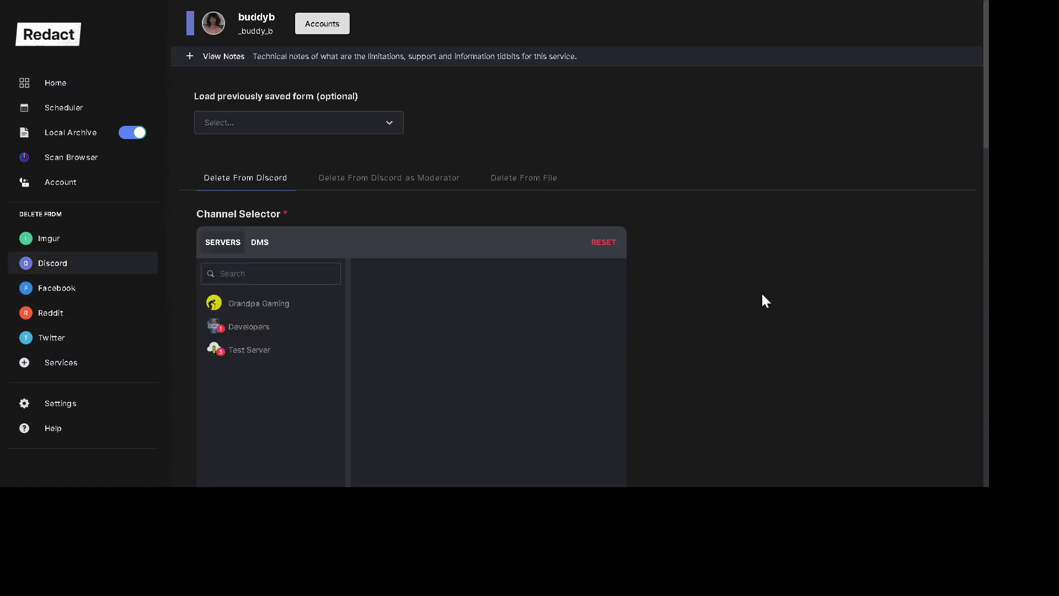
pyautogui.scroll(-2, 762, 296)
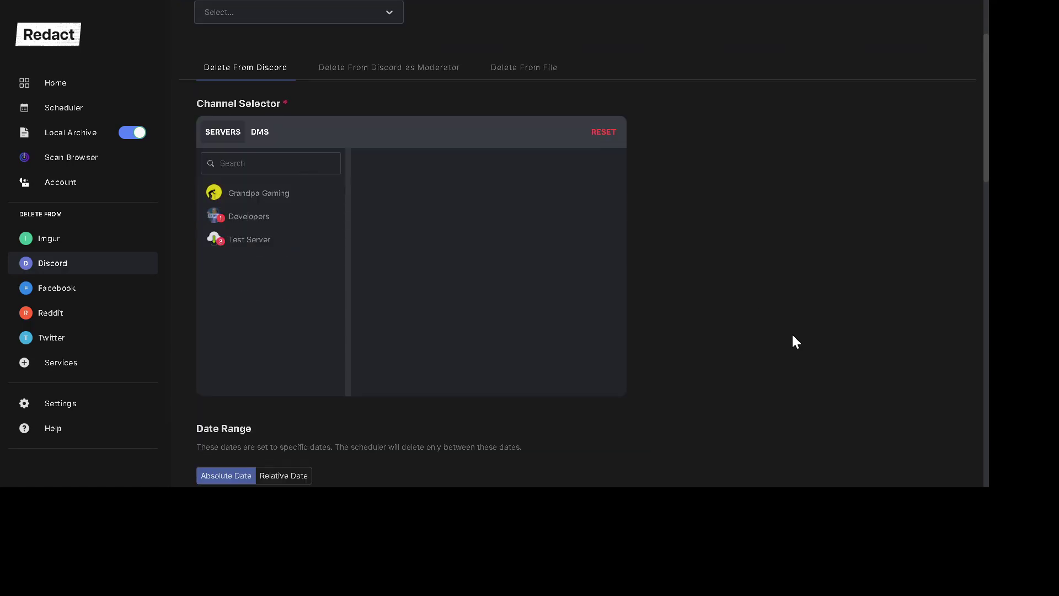
# Step: Check all Test Server channels (general, testing, gaming) under the Servers tab
pyautogui.click(241, 242)
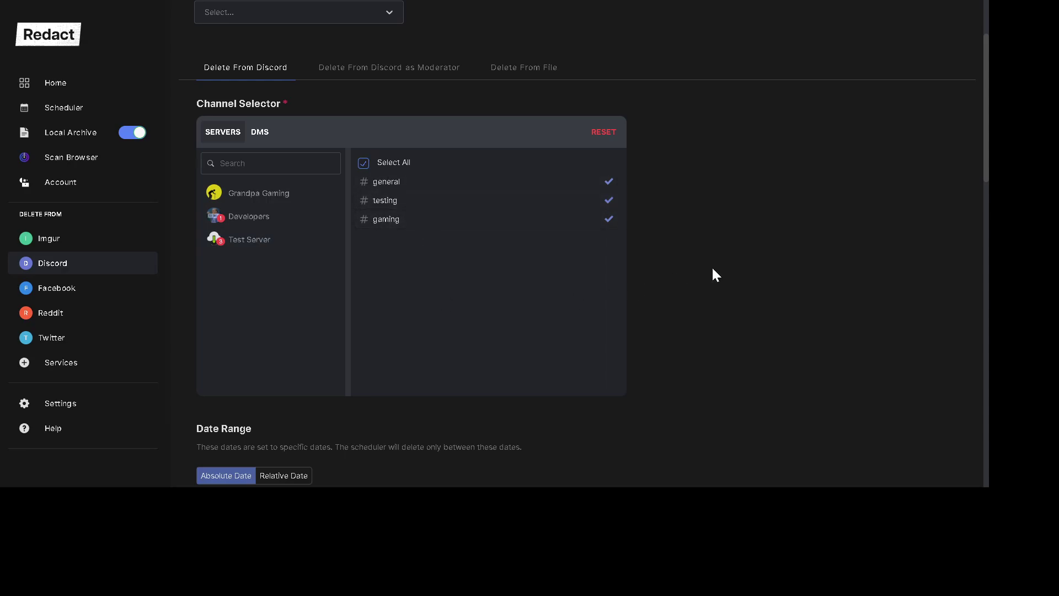
pyautogui.click(260, 135)
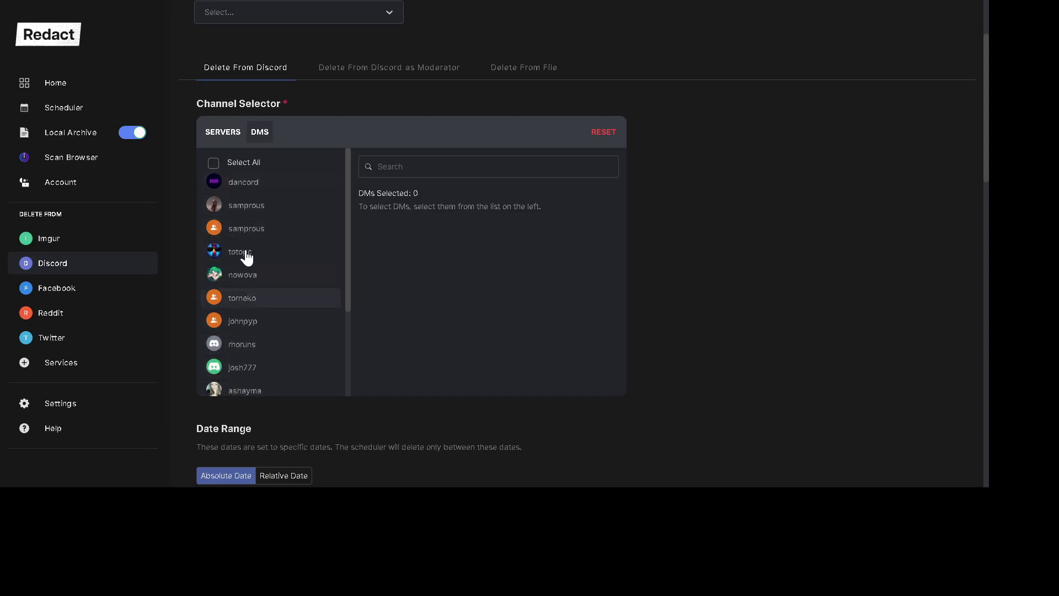
pyautogui.click(227, 132)
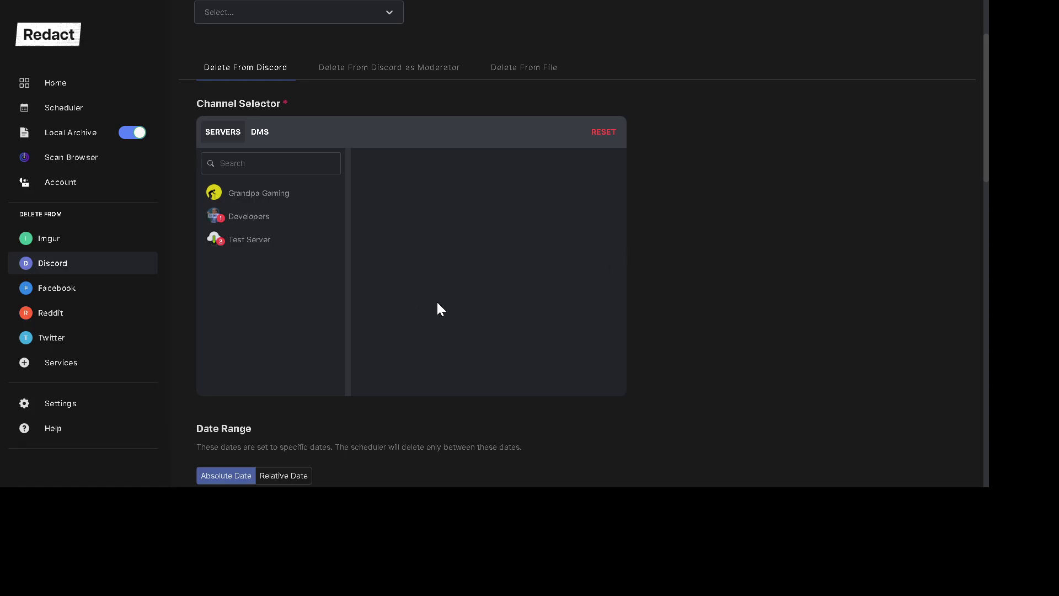
pyautogui.click(251, 245)
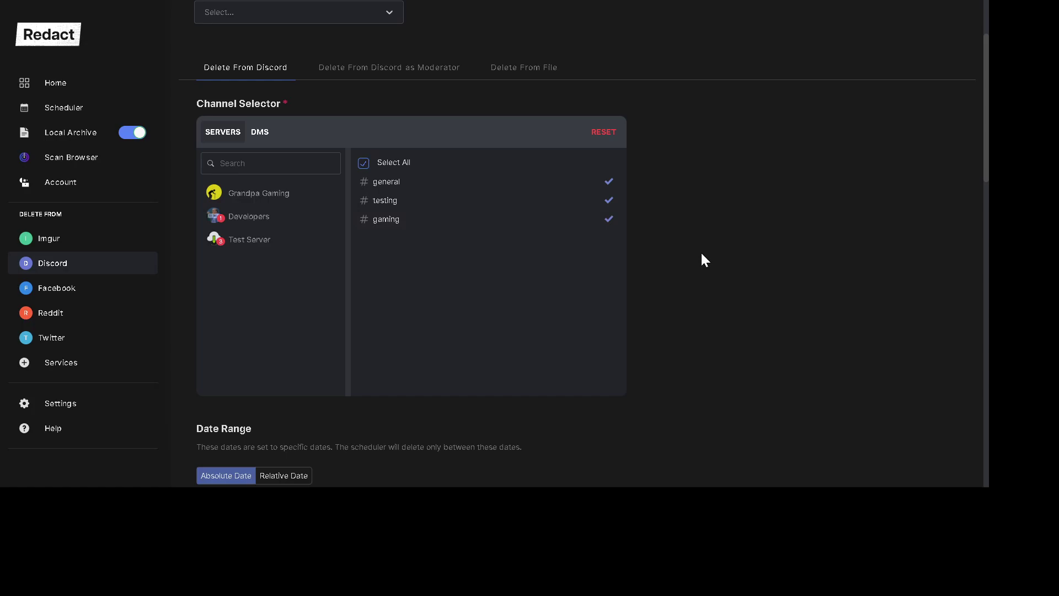
# Step: Keep Absolute Date with the Week preset, covering 01/03/2024 to 01/10/2024
pyautogui.scroll(-5, 705, 260)
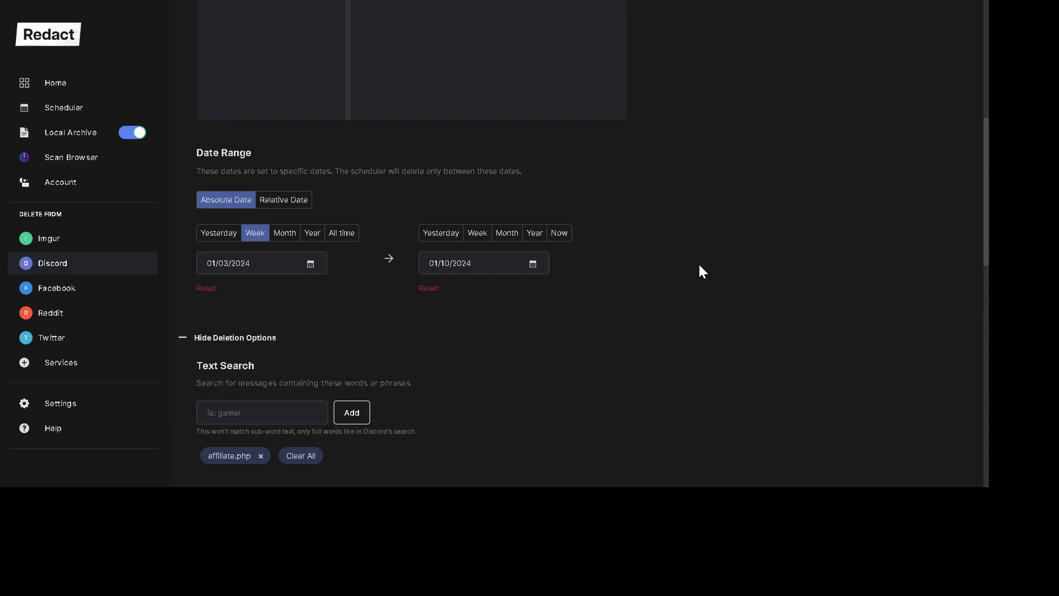
pyautogui.scroll(-1, 702, 253)
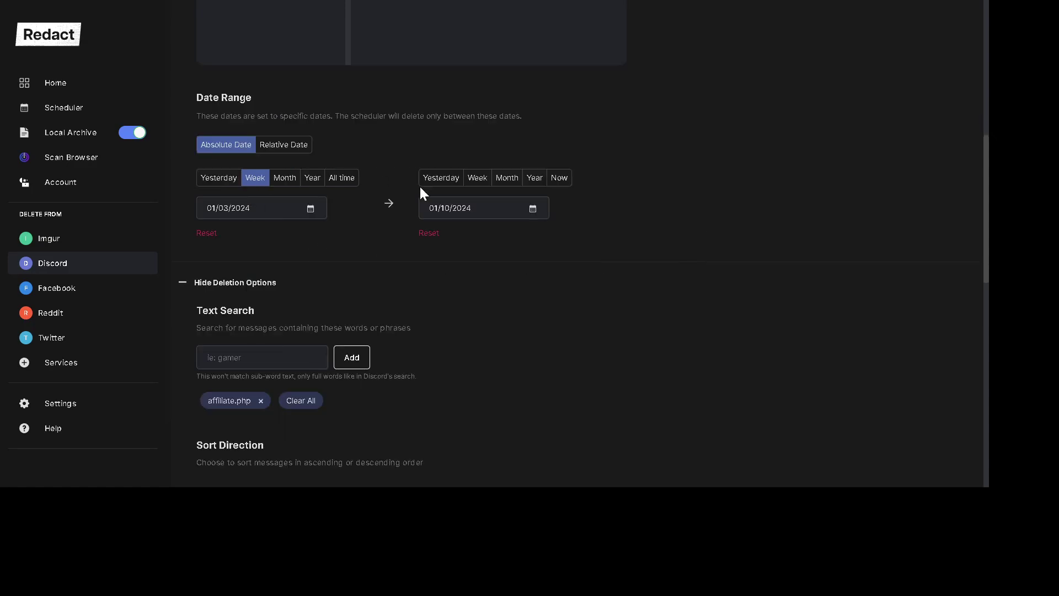
pyautogui.scroll(-2, 649, 298)
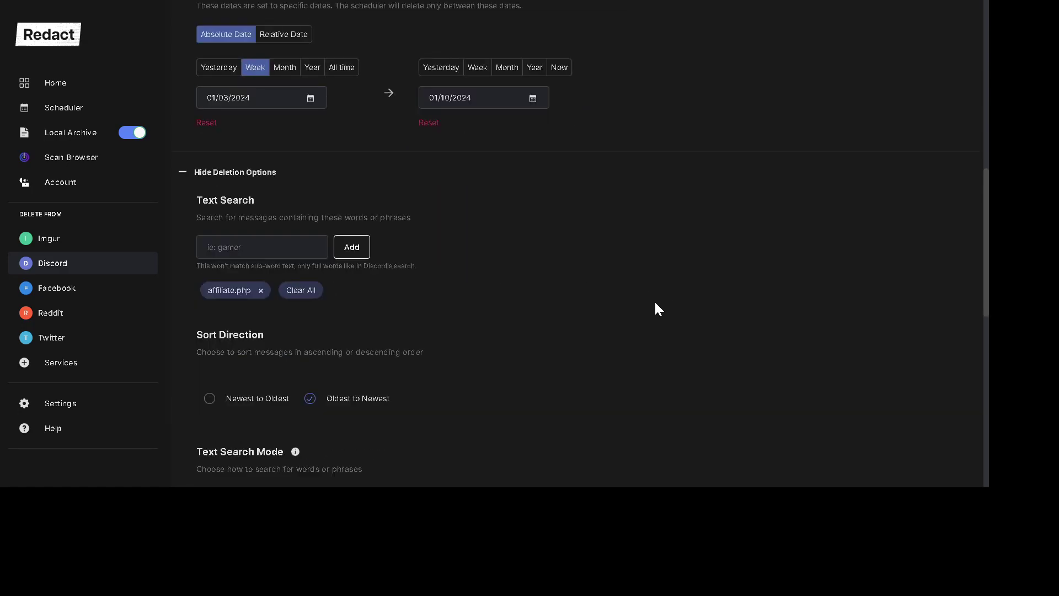
# Step: Add 'mike' as a Text Search keyword next to affiliate.php
pyautogui.click(255, 243)
pyautogui.write('mike')
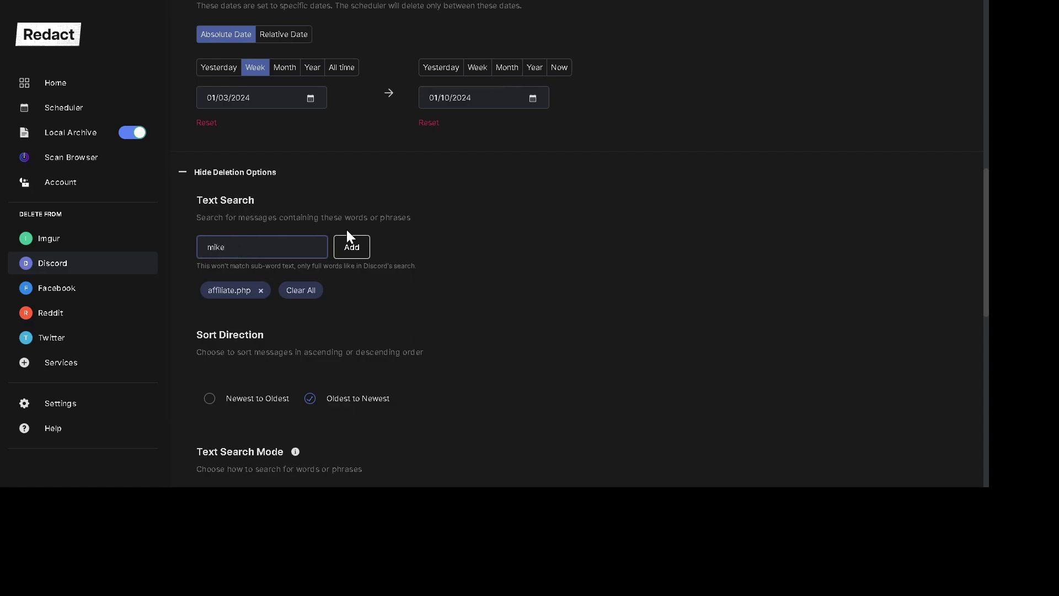
pyautogui.click(357, 246)
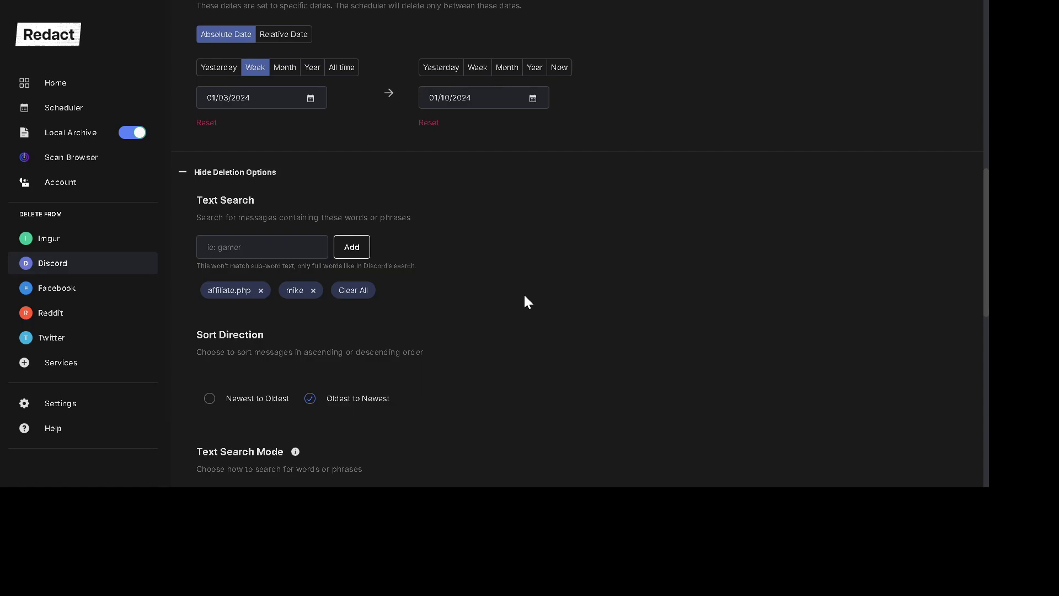
# Step: Expand View Notes to show Discord's 25-per-minute rate limit and data download link
pyautogui.scroll(-2, 541, 298)
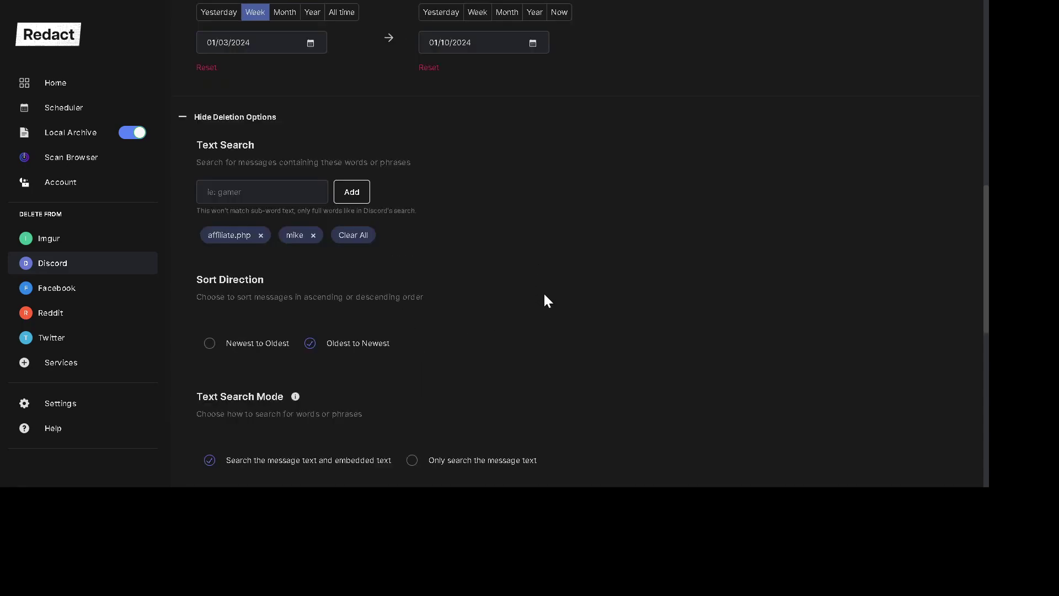
pyautogui.scroll(-1, 538, 277)
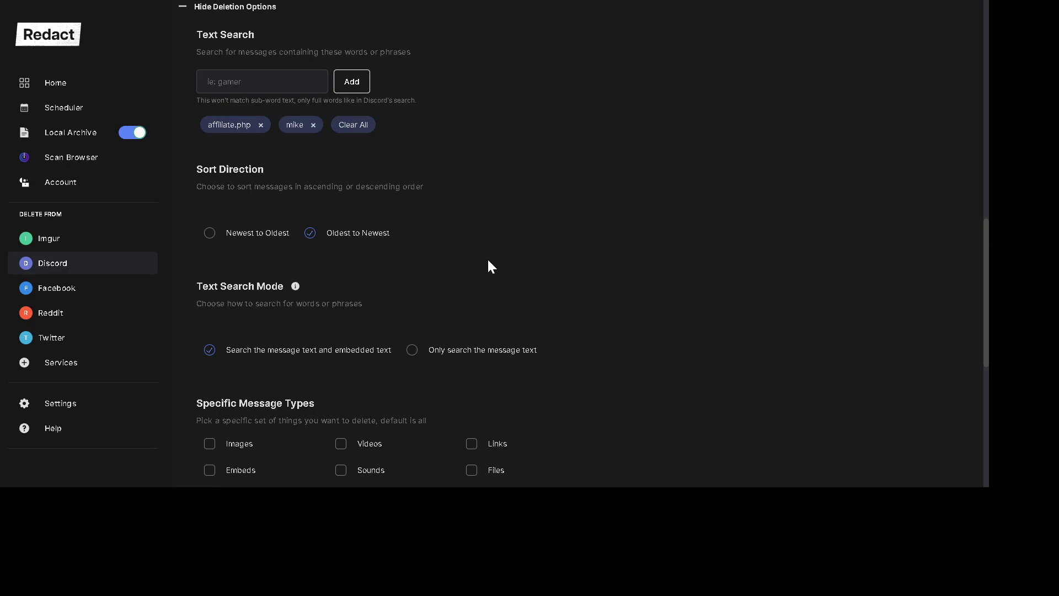
pyautogui.scroll(12, 488, 220)
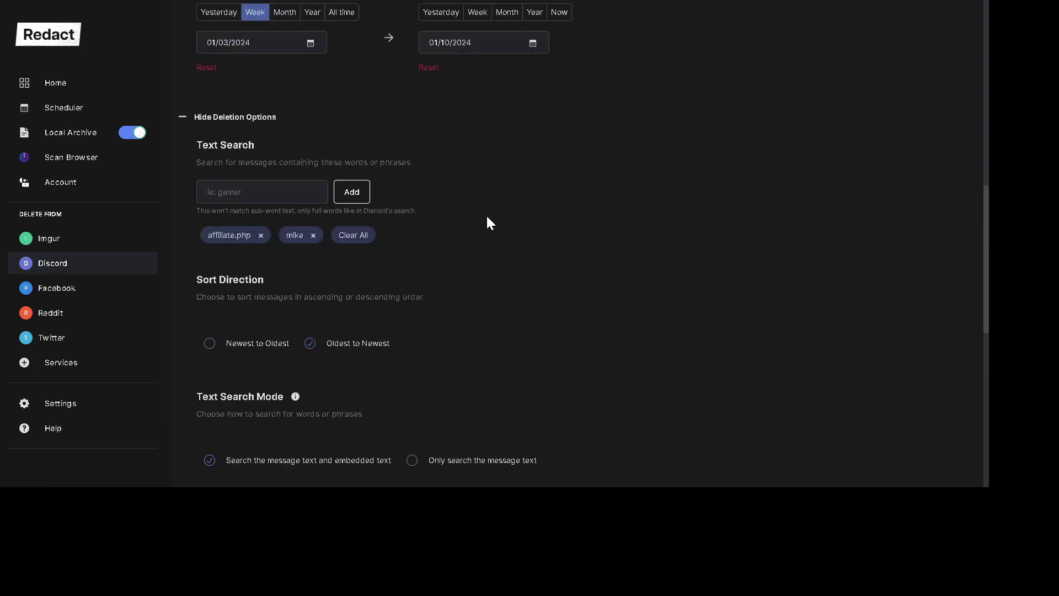
pyautogui.click(197, 65)
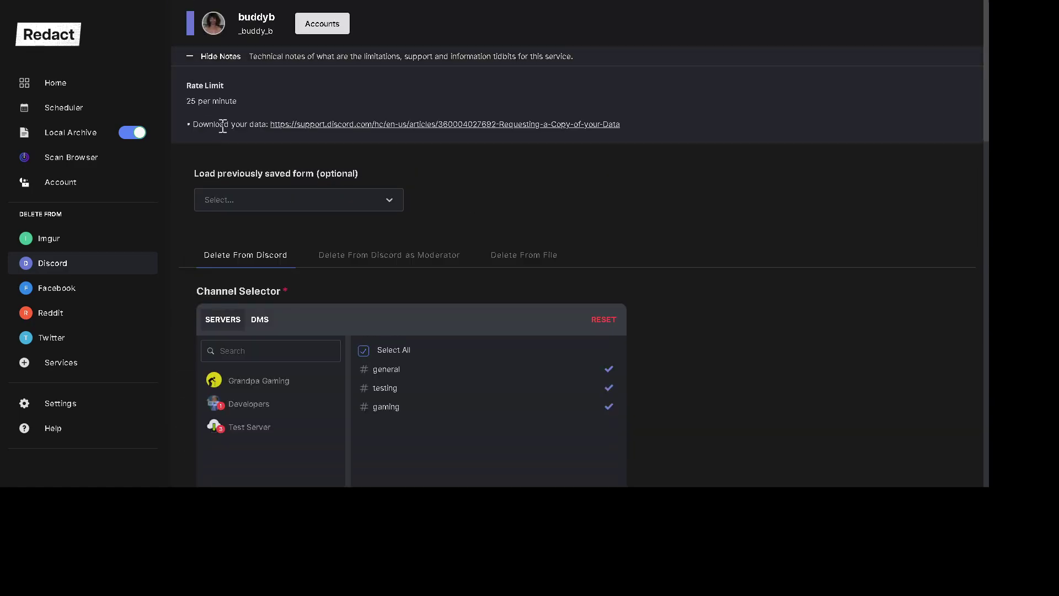
pyautogui.scroll(-15, 621, 213)
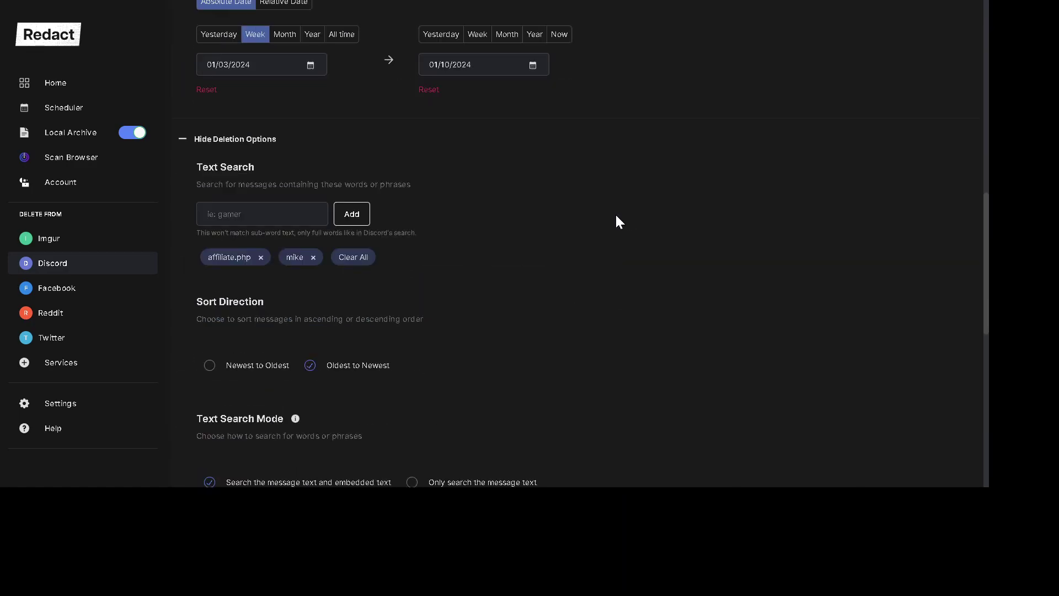
pyautogui.scroll(8, 607, 214)
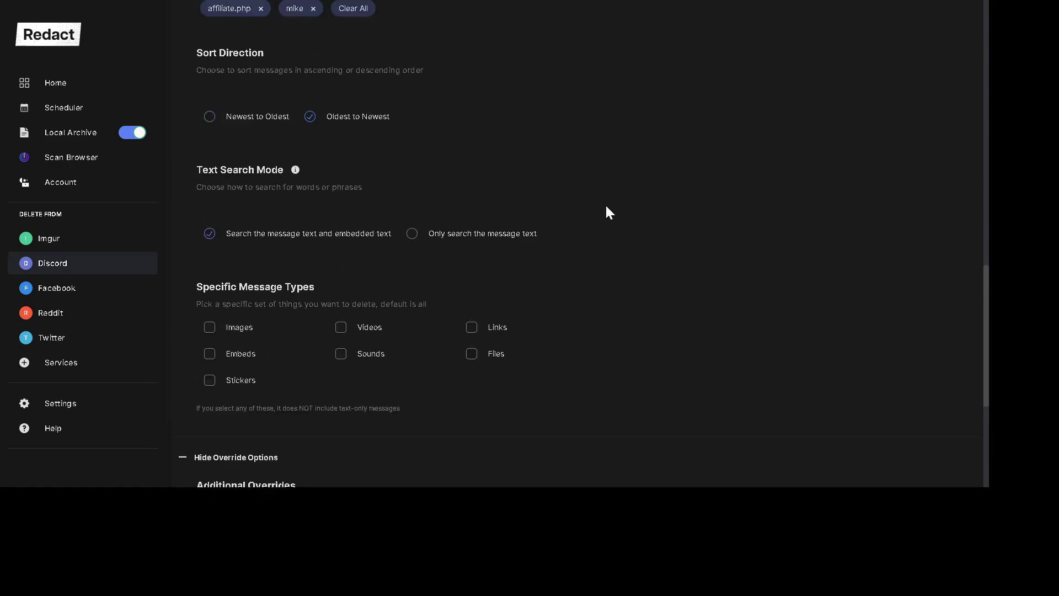
pyautogui.scroll(-3, 552, 232)
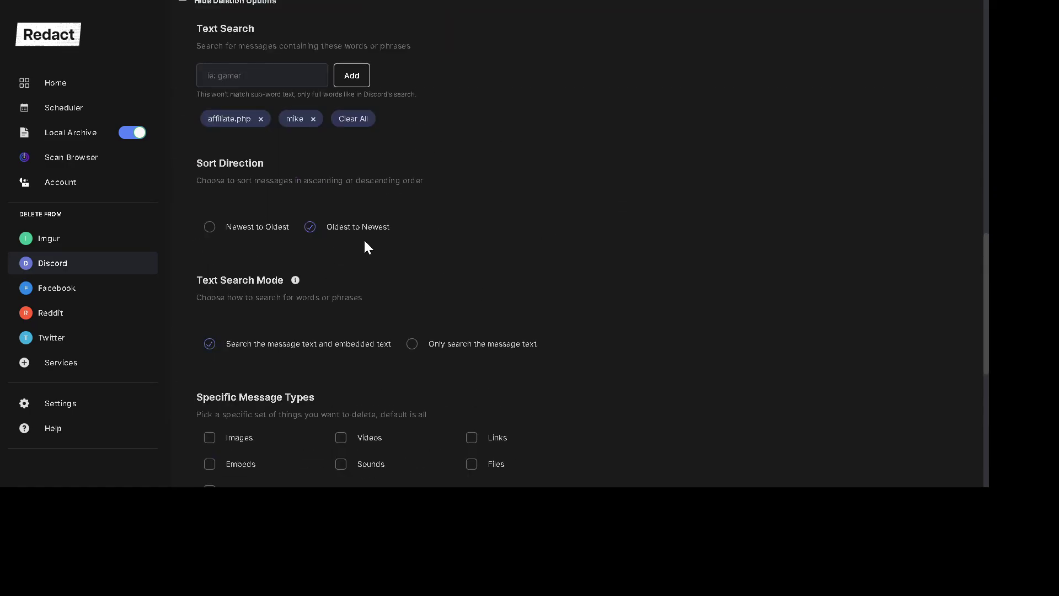
# Step: Set Sort Direction to Newest to Oldest
pyautogui.click(258, 228)
pyautogui.click(270, 229)
pyautogui.scroll(-2, 540, 234)
pyautogui.scroll(1, 432, 224)
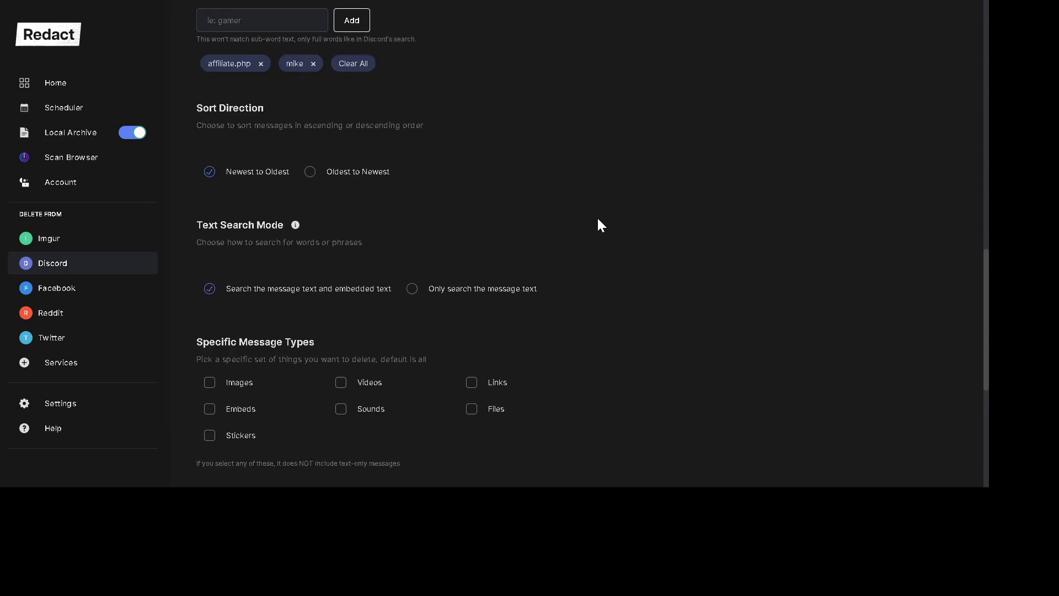
pyautogui.scroll(-3, 626, 210)
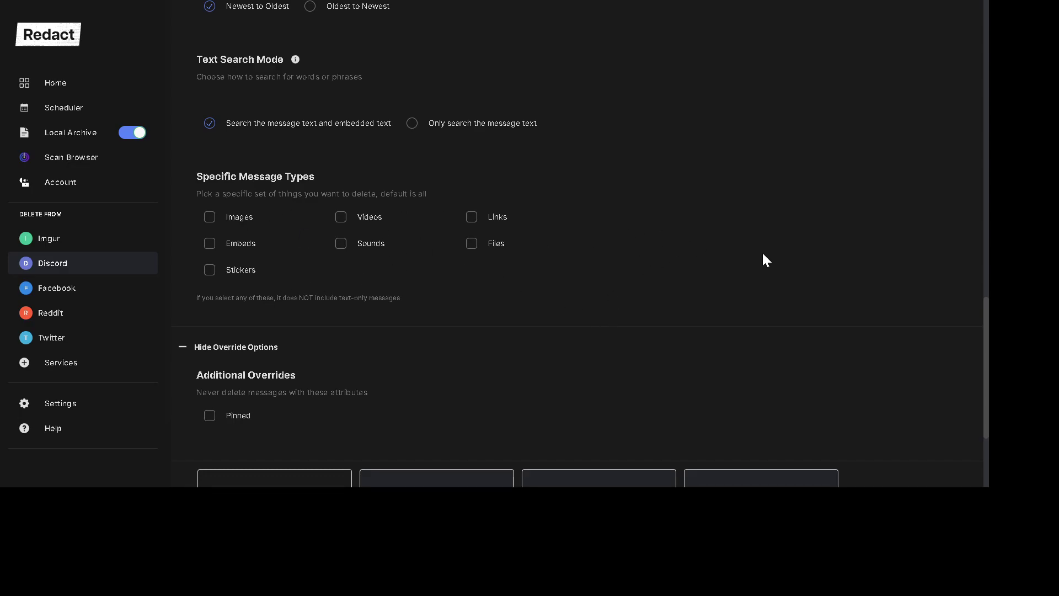
pyautogui.scroll(-2, 766, 261)
# Step: Choose Preview Mode instead of Deletion Mode so the button reads Start Previewing
pyautogui.scroll(-1, 766, 251)
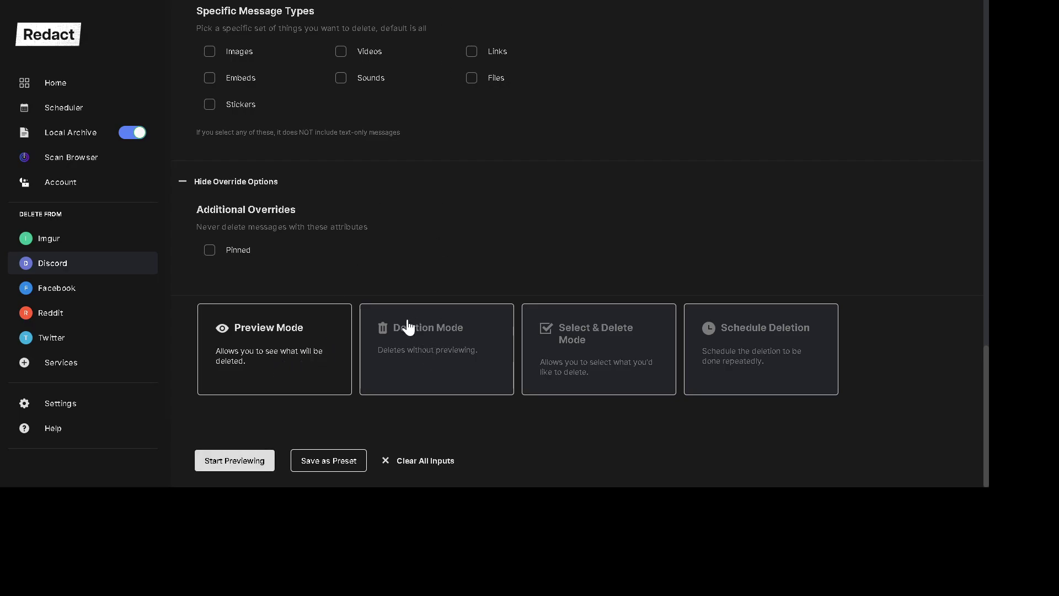
pyautogui.click(430, 339)
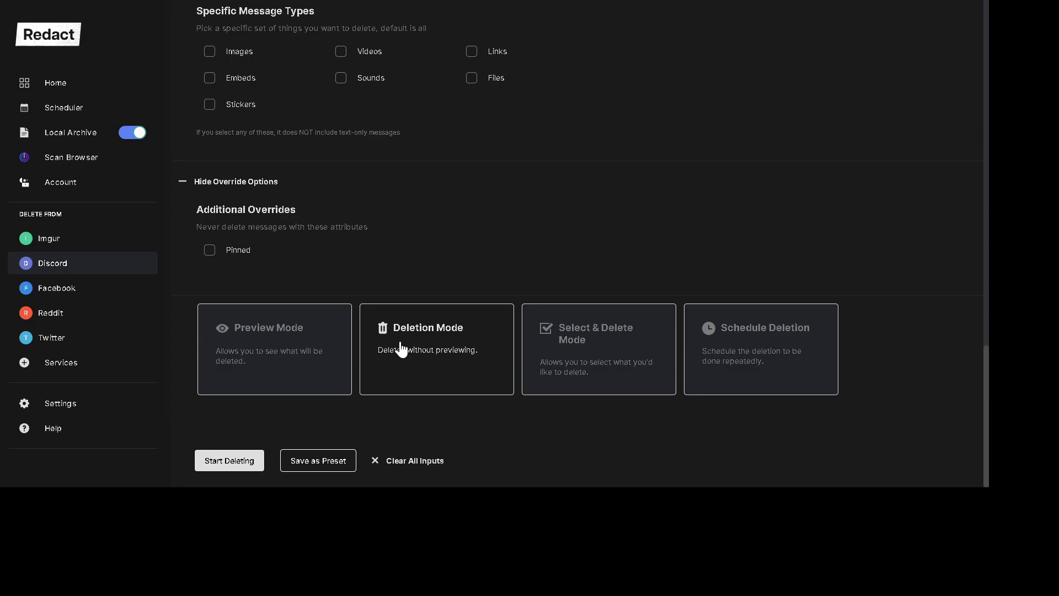
pyautogui.click(308, 314)
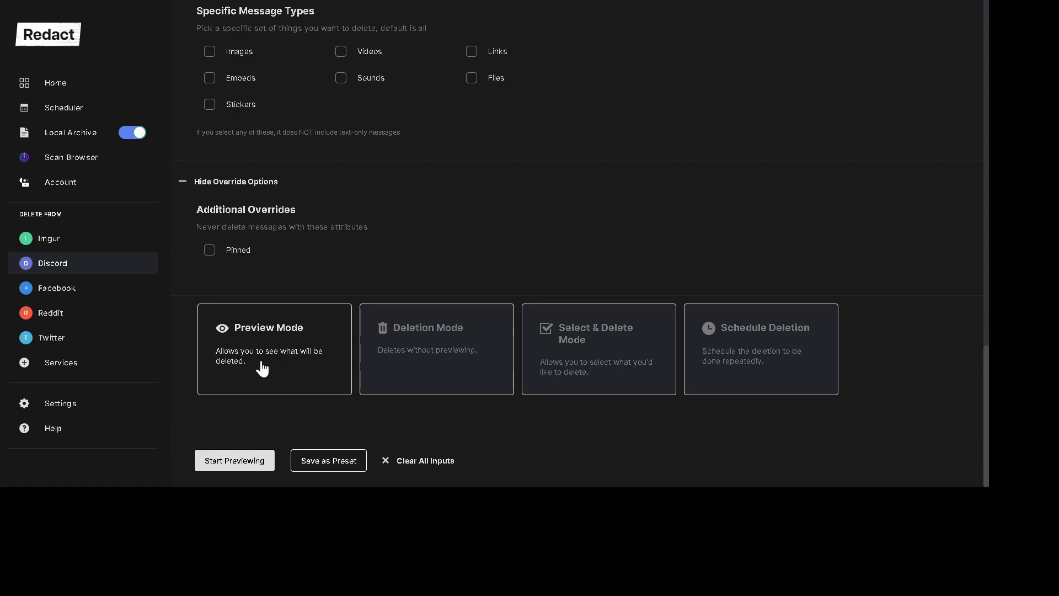
pyautogui.scroll(15, 565, 182)
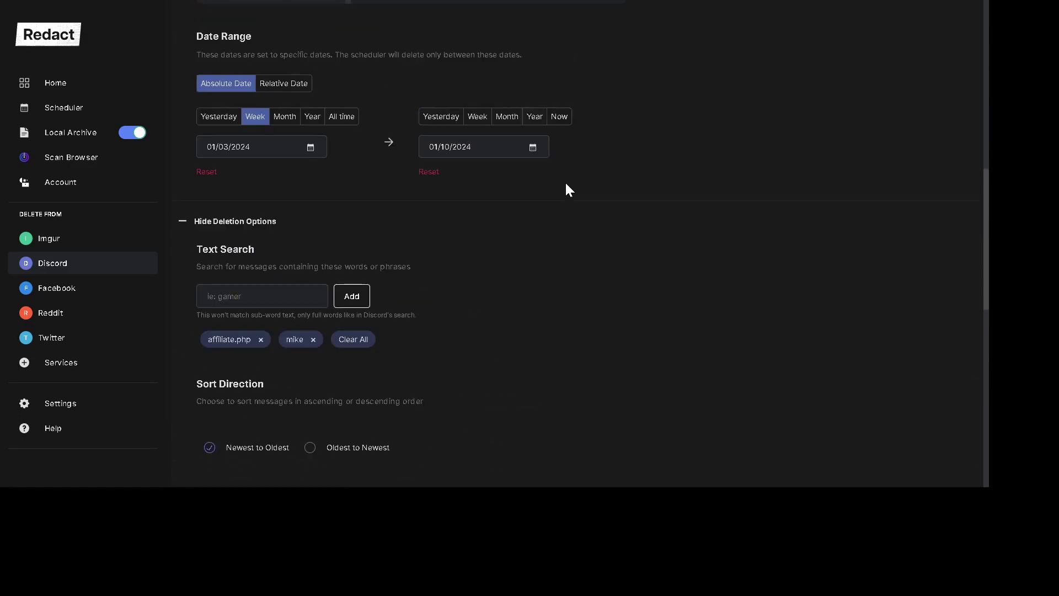
pyautogui.scroll(5, 568, 189)
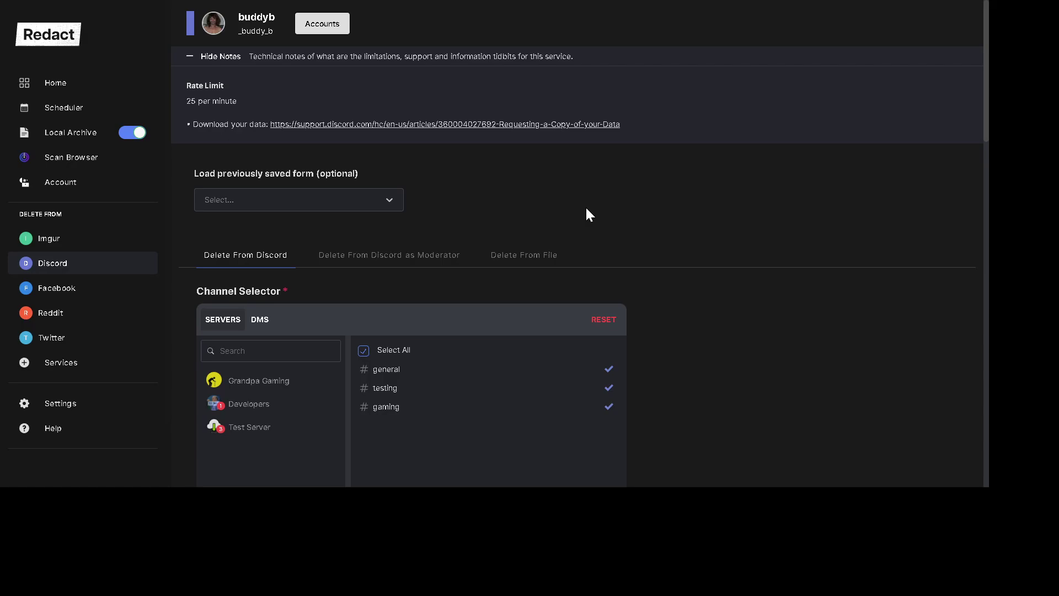
pyautogui.scroll(-1, 660, 223)
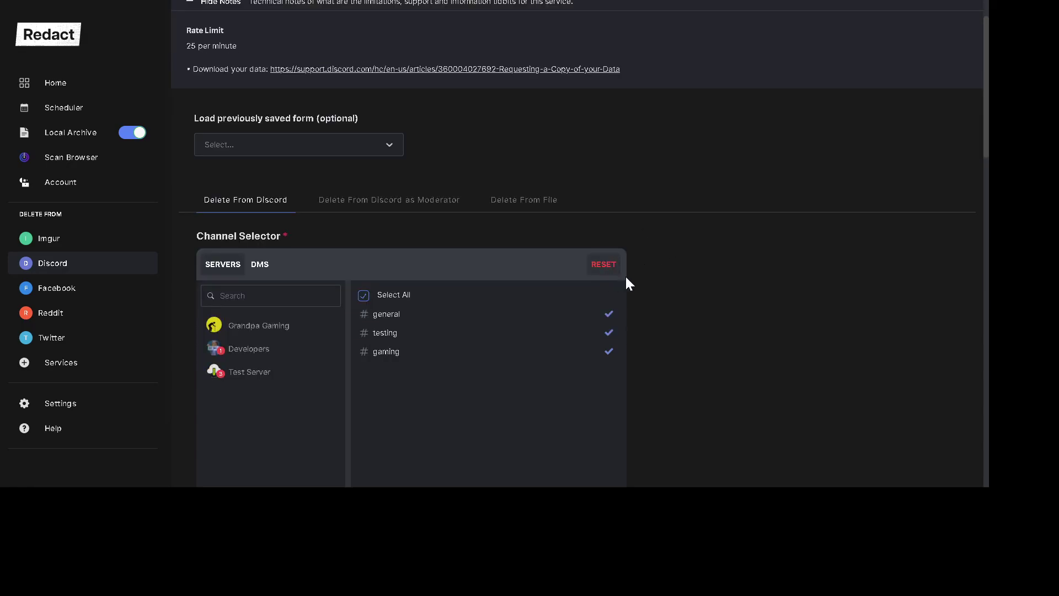
pyautogui.scroll(-2, 697, 273)
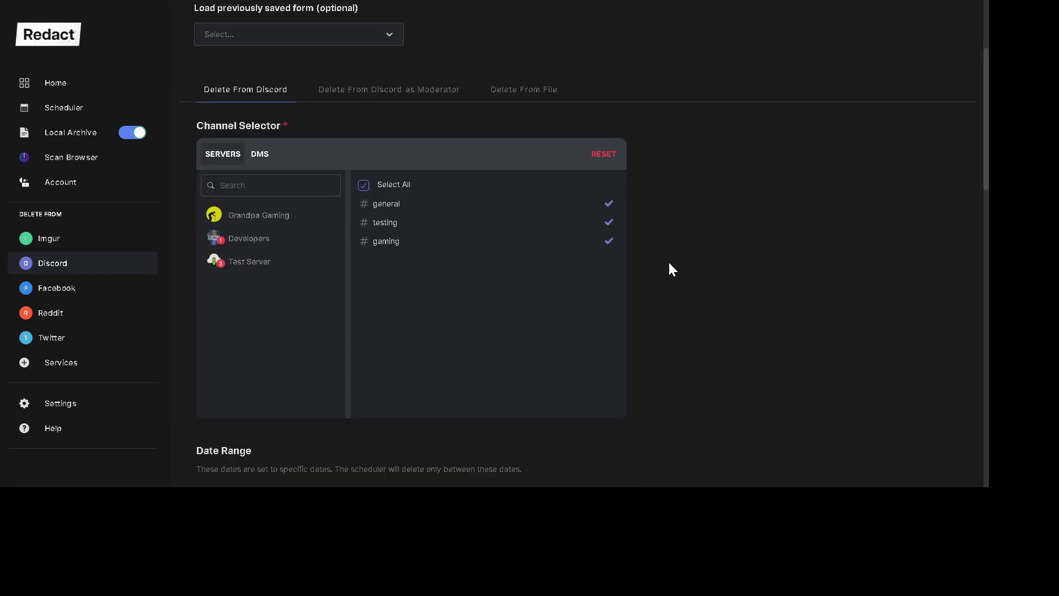
pyautogui.scroll(3, 668, 263)
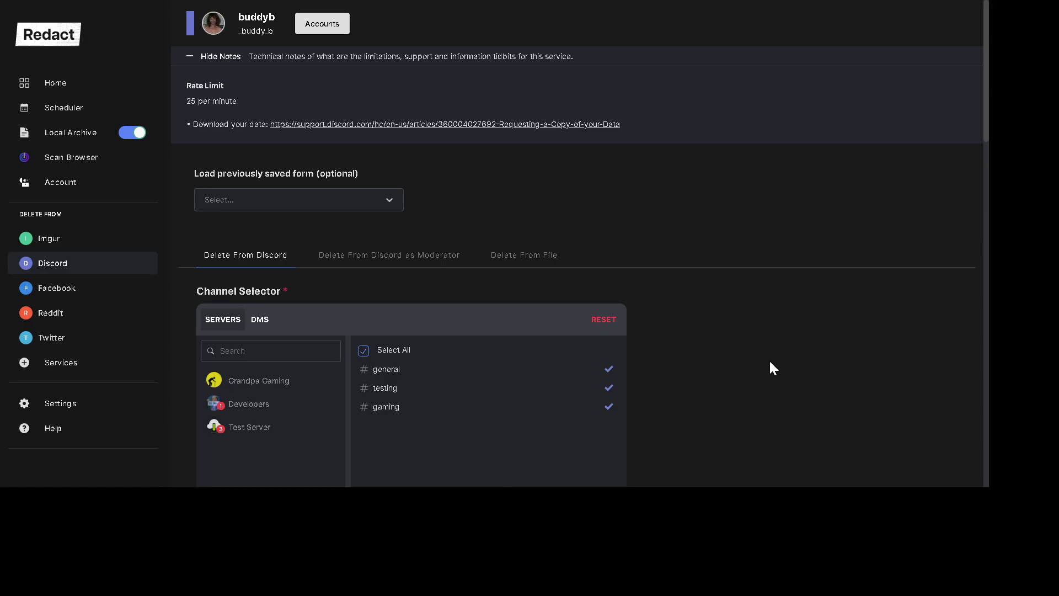
pyautogui.scroll(-10, 717, 346)
pyautogui.scroll(10, 716, 344)
pyautogui.scroll(-14, 753, 270)
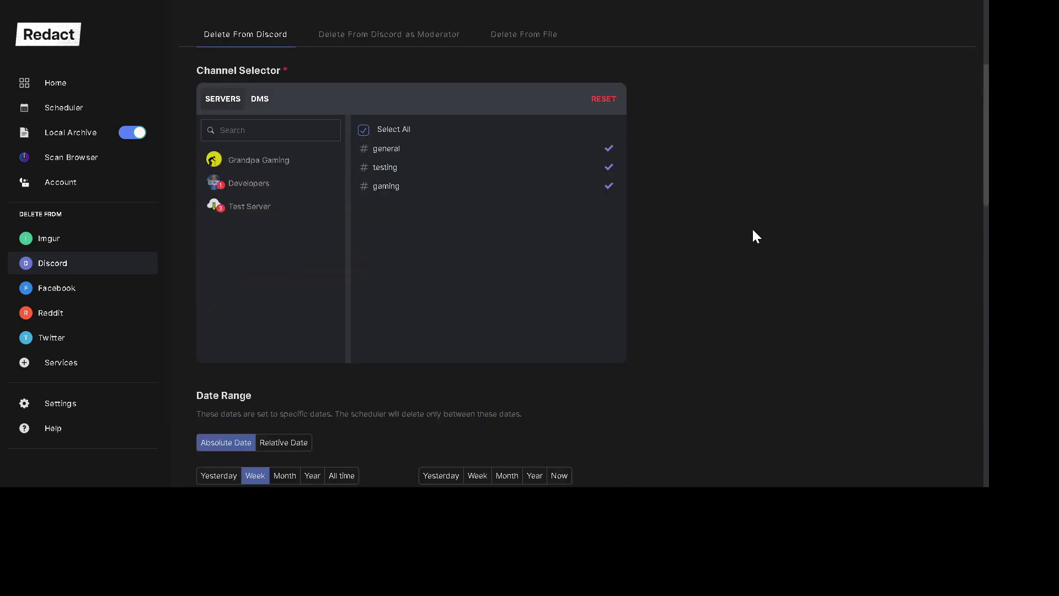
pyautogui.scroll(-7, 750, 241)
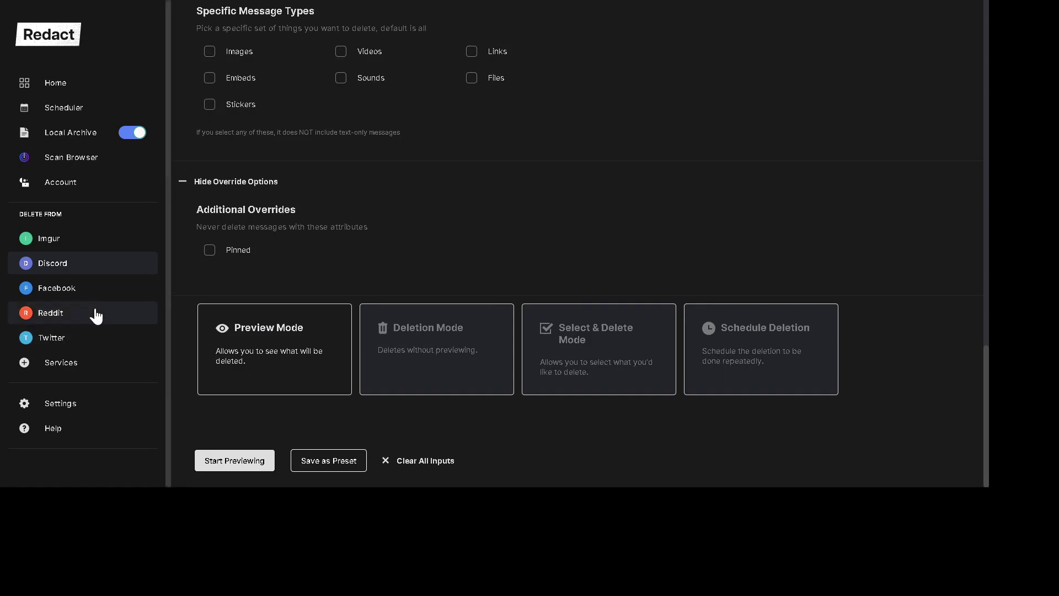